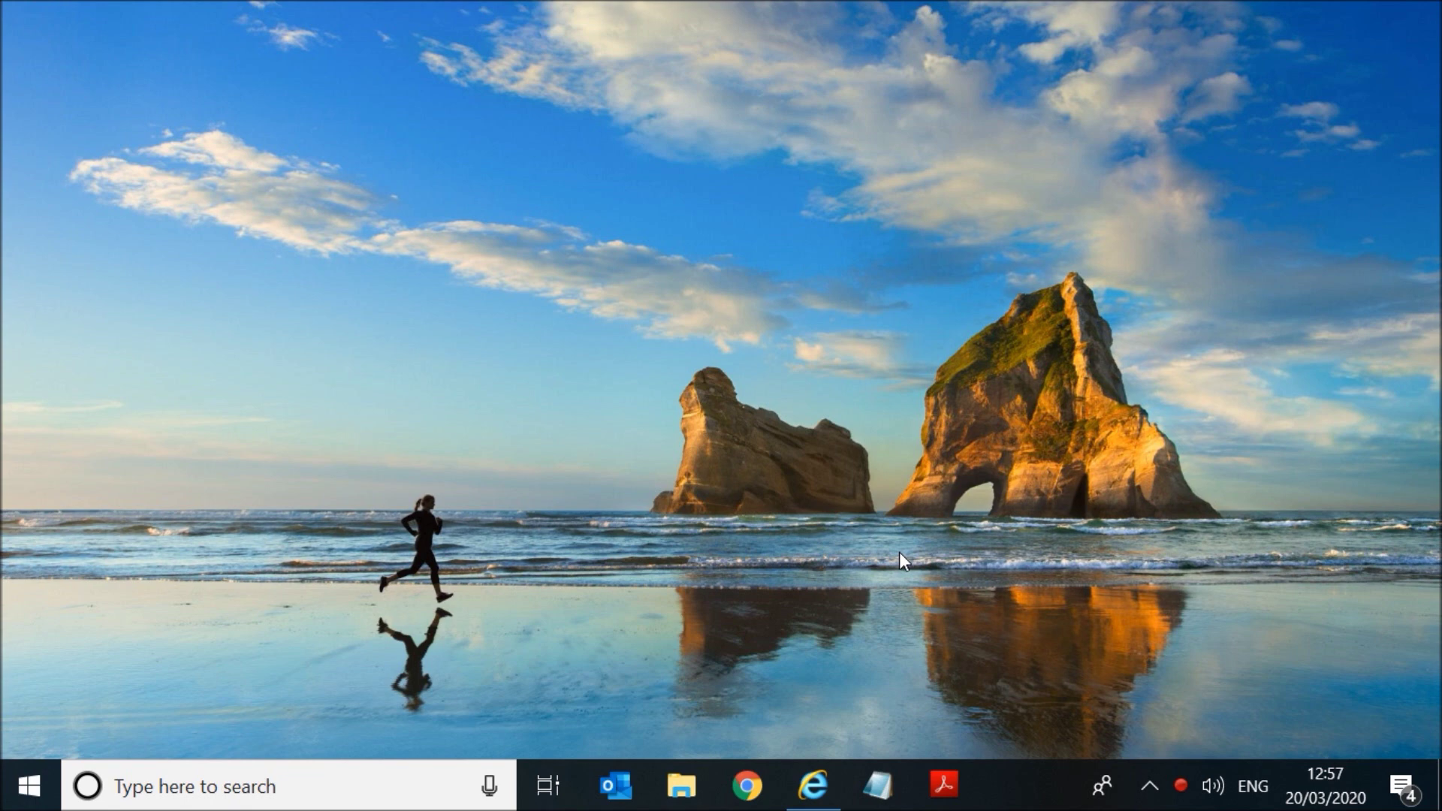
Step: Launch Internet Explorer from the taskbar so it opens on the Google homepage
{"action": "left_click", "coordinate": [812, 784]}
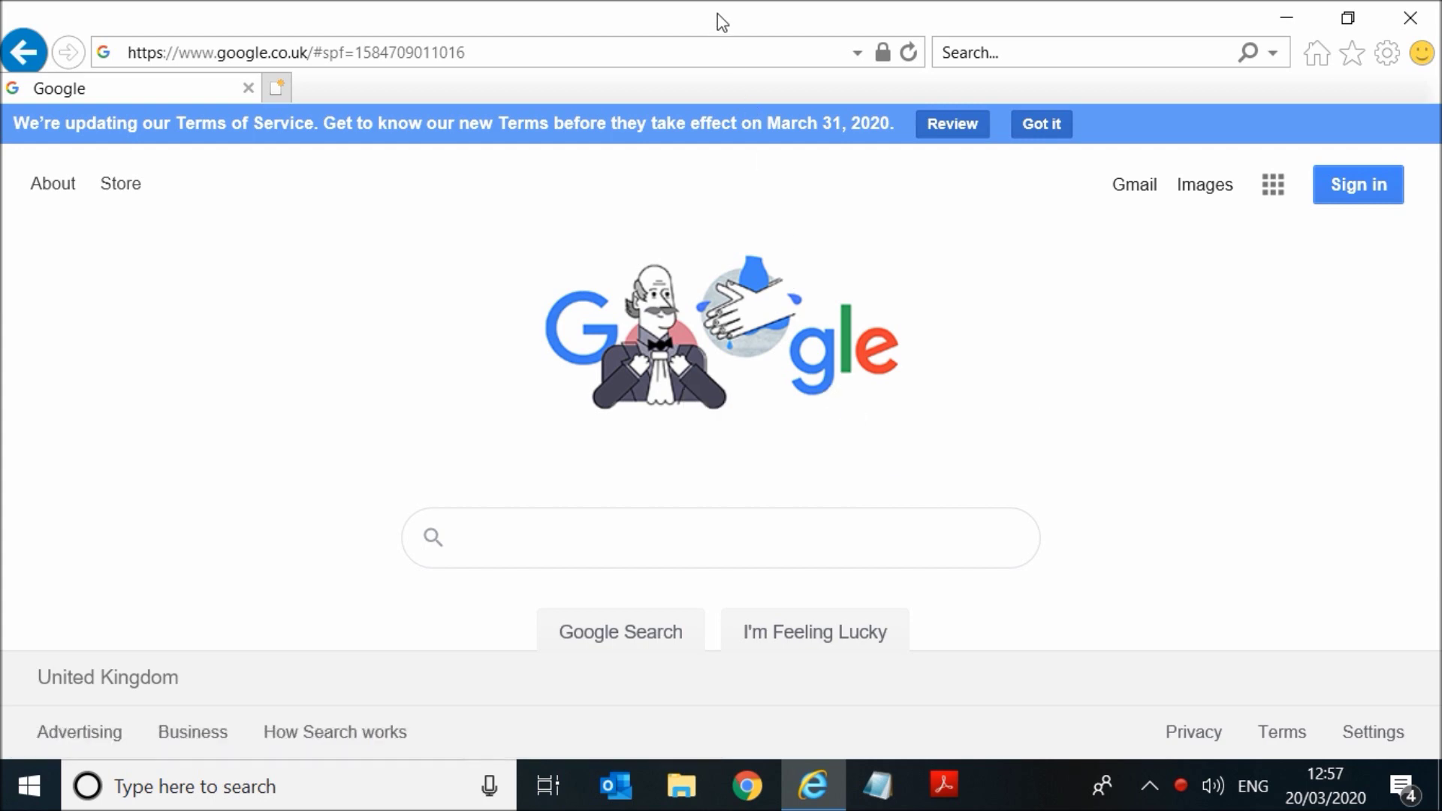
Step: Snap Internet Explorer to the right half of the screen and launch Notepad
{"action": "left_click_drag", "start_coordinate": [718, 14], "coordinate": [1434, 190]}
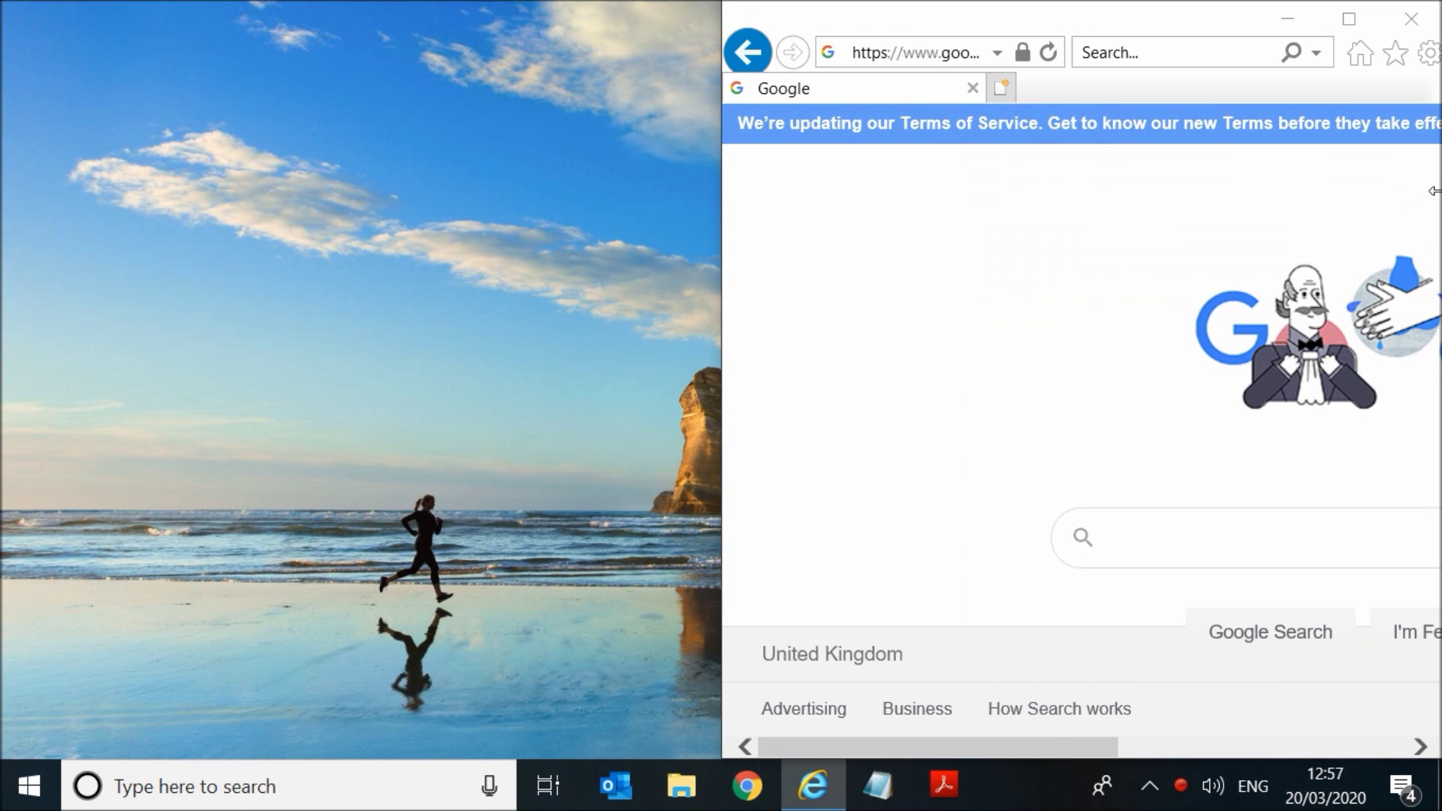
{"action": "left_click", "coordinate": [891, 789]}
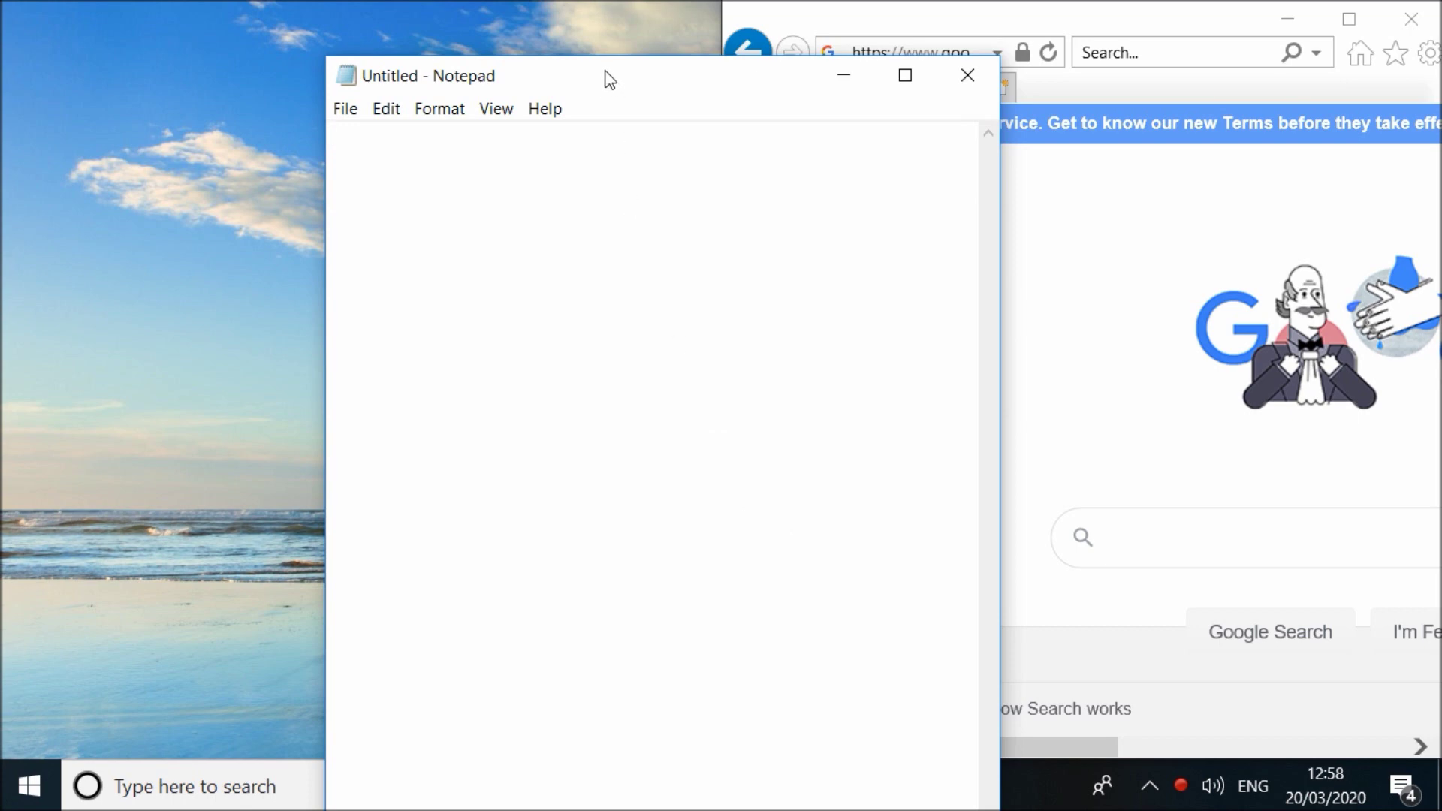
Step: Snap the blank Untitled Notepad window to the left half of the screen
{"action": "mouse_move", "coordinate": [606, 79]}
{"action": "left_mouse_down"}
{"action": "mouse_move", "coordinate": [219, 170]}
{"action": "mouse_move", "coordinate": [0, 247]}
{"action": "left_mouse_up"}
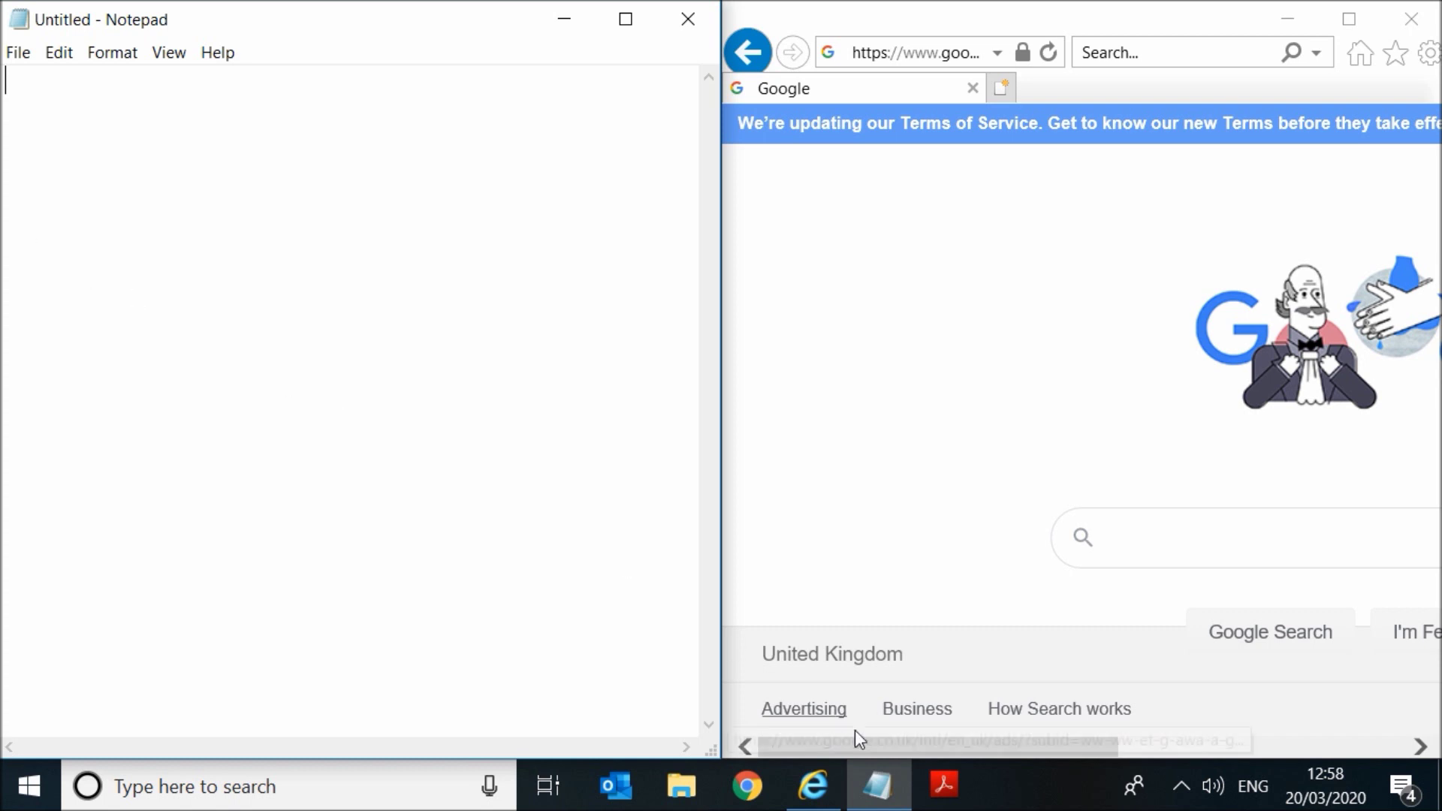
Step: Launch Acrobat Reader, snap it bottom-right, and snap Internet Explorer into the top-right quarter
{"action": "left_click", "coordinate": [944, 789]}
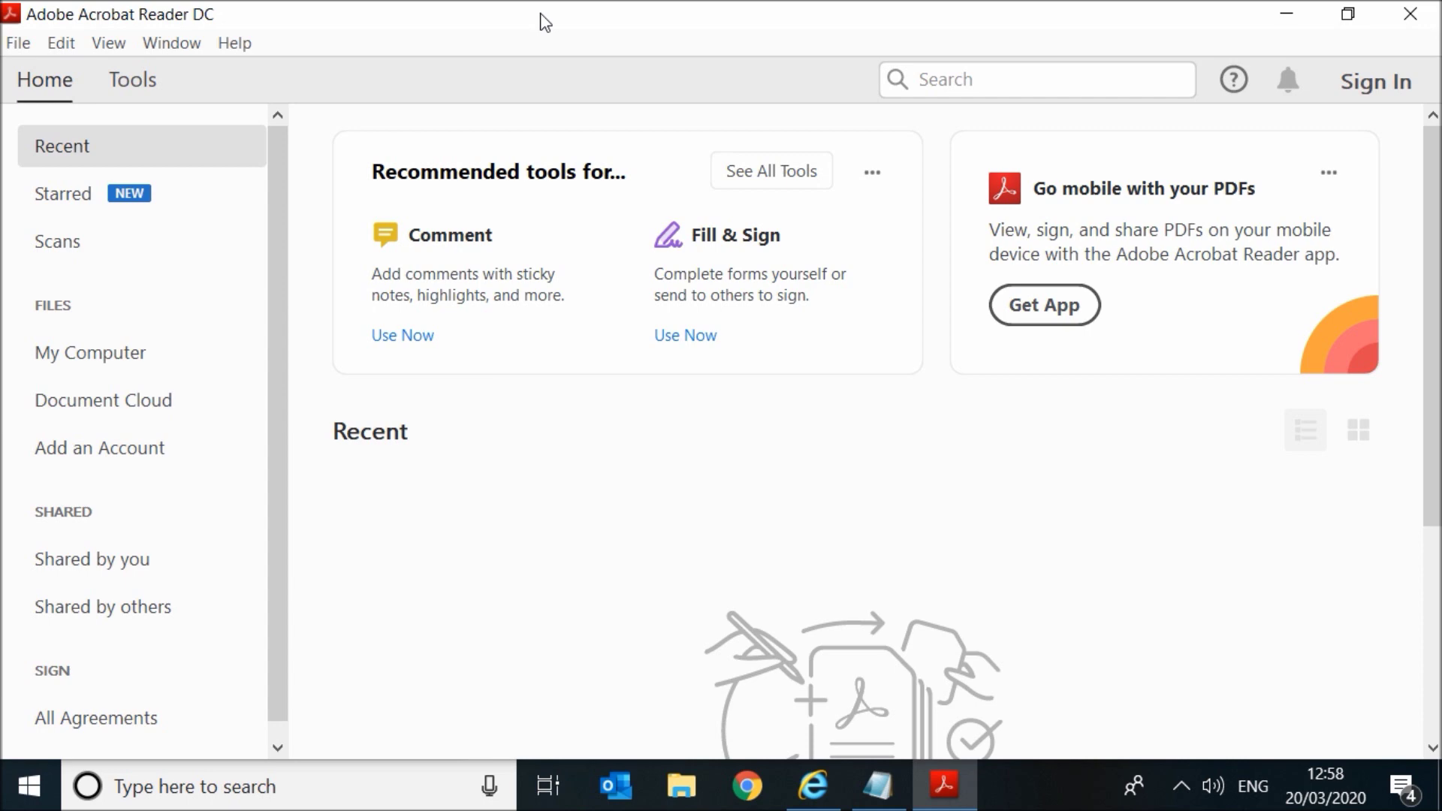
{"action": "mouse_move", "coordinate": [541, 21]}
{"action": "left_mouse_down"}
{"action": "mouse_move", "coordinate": [1144, 452]}
{"action": "mouse_move", "coordinate": [1437, 727]}
{"action": "mouse_move", "coordinate": [1438, 751]}
{"action": "left_mouse_up"}
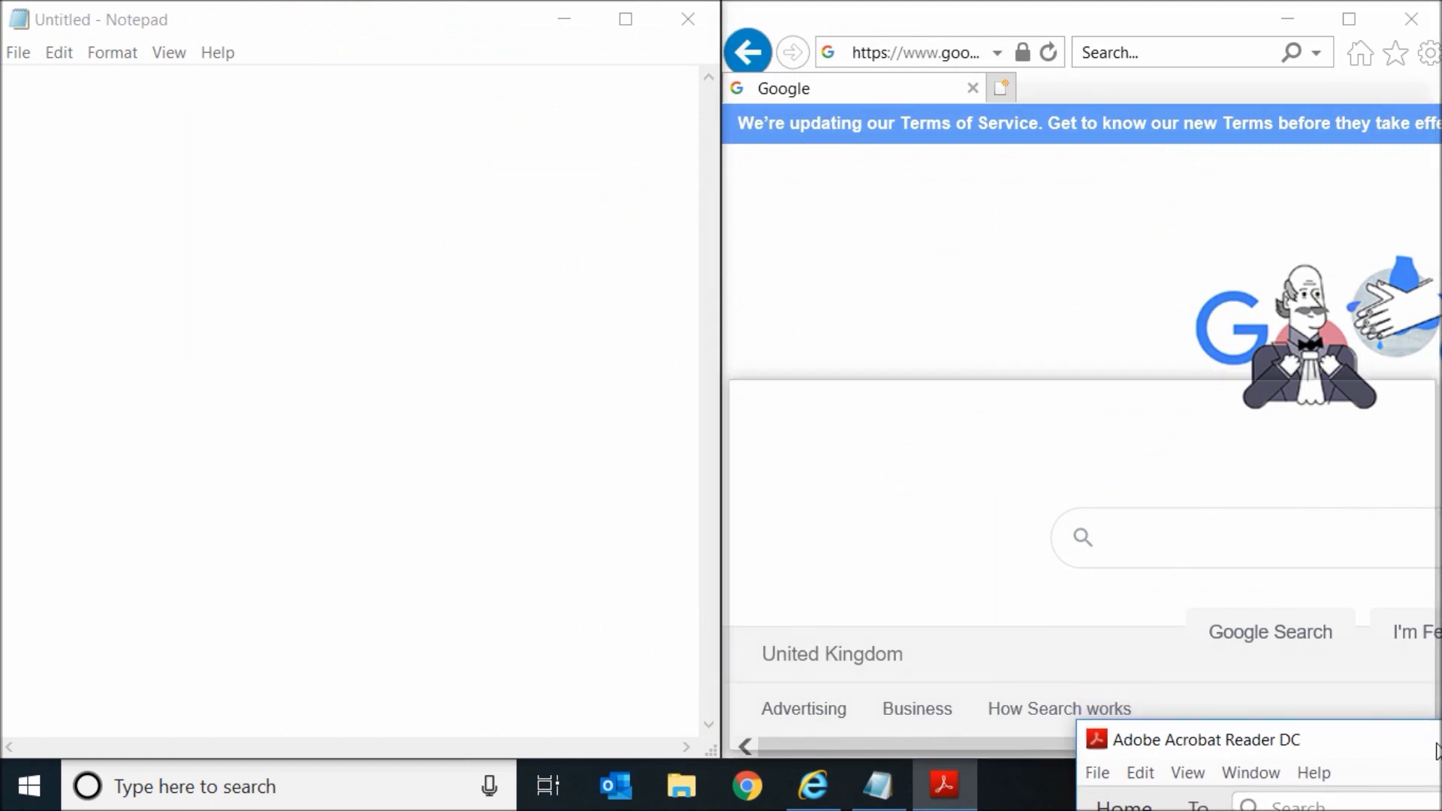
{"action": "left_click_drag", "start_coordinate": [1437, 752], "coordinate": [1435, 749]}
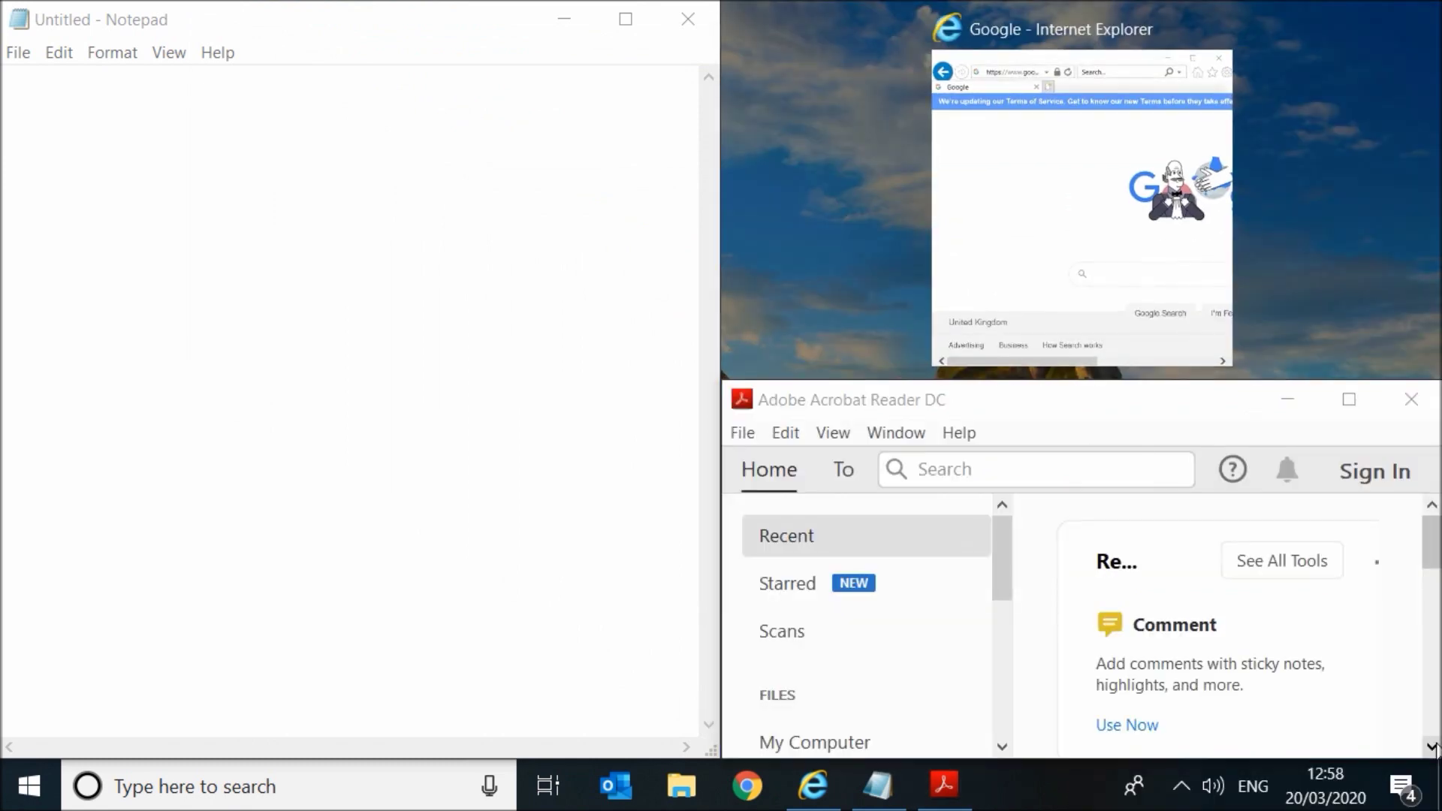
{"action": "left_click", "coordinate": [1171, 301]}
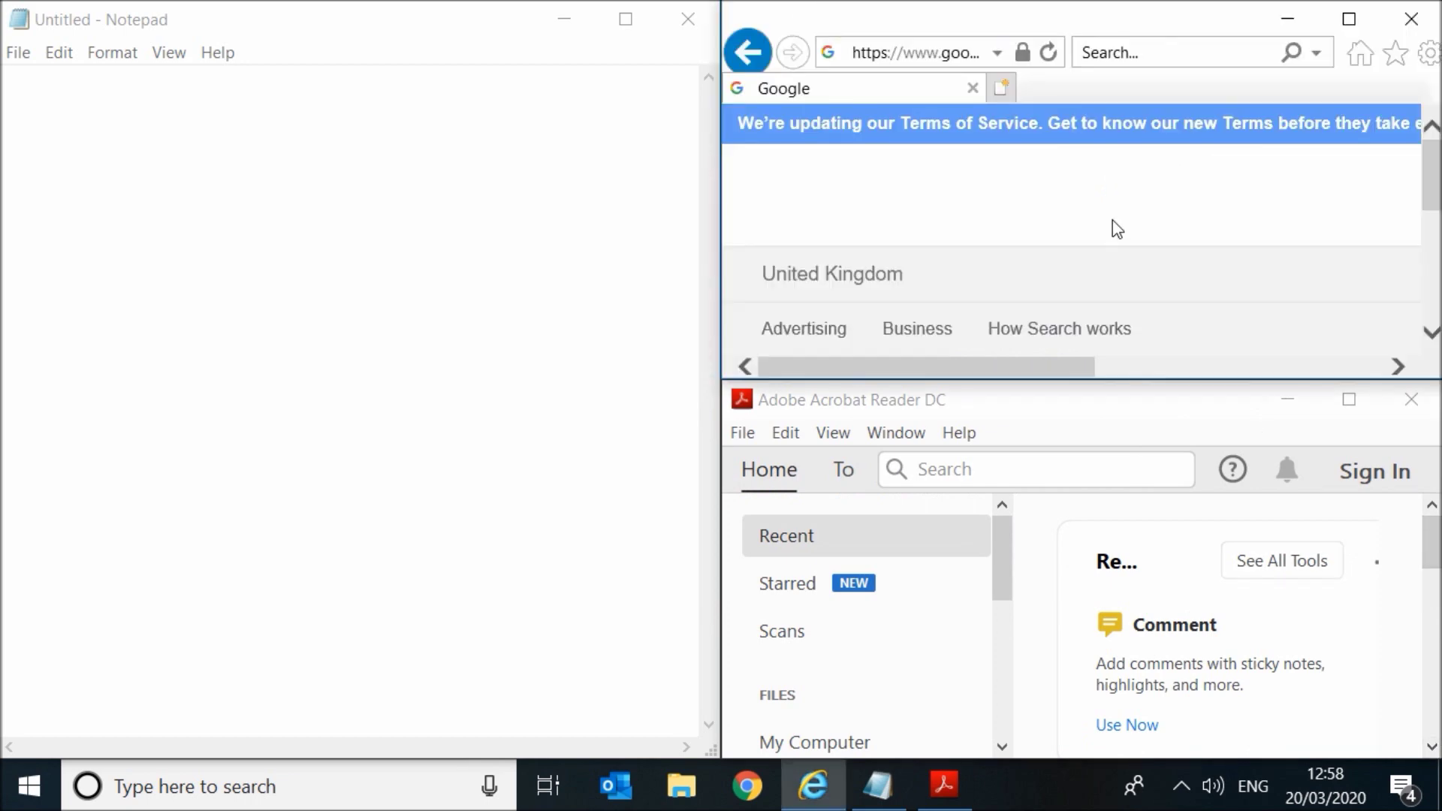